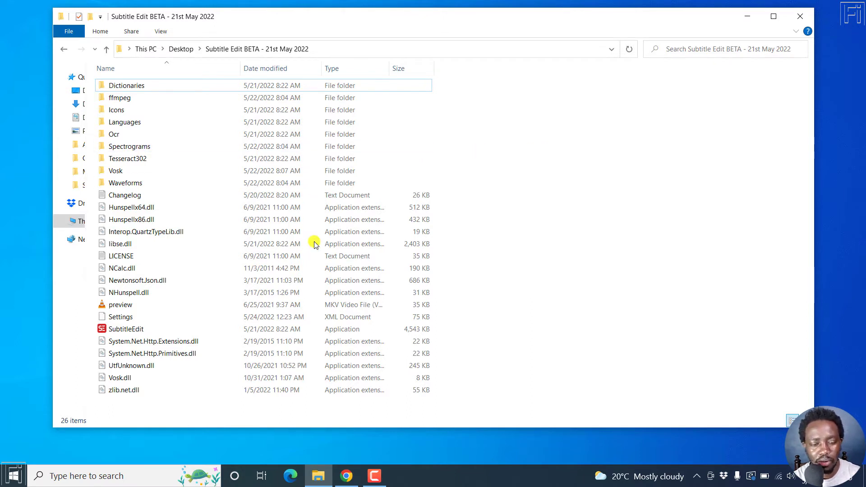
# Step: Launch Subtitle Edit from SubtitleEdit.exe so it starts with an empty untitled subtitle
pyautogui.doubleClick(142, 332)
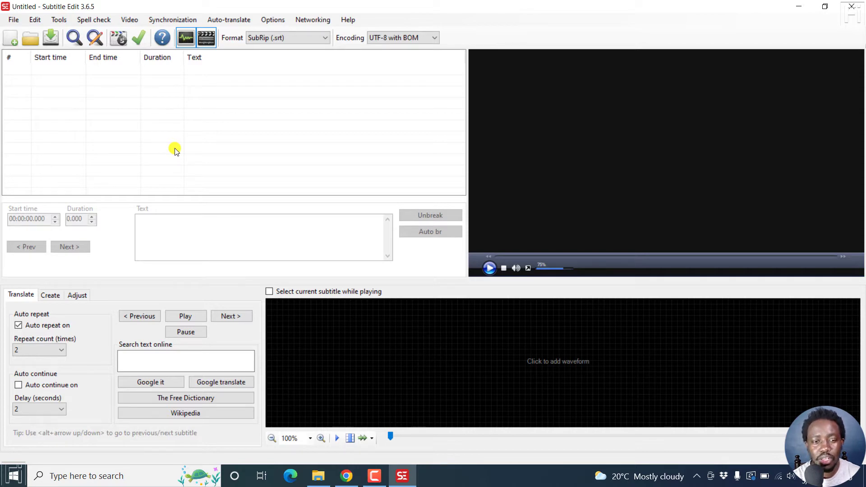
pyautogui.click(130, 19)
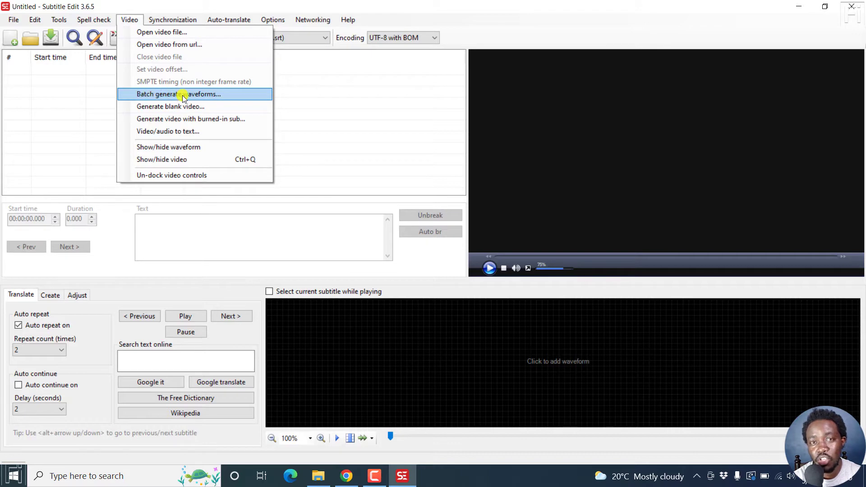
# Step: Start Video/audio to text, accepting the FFmpeg download and confirming when it completes
pyautogui.click(182, 132)
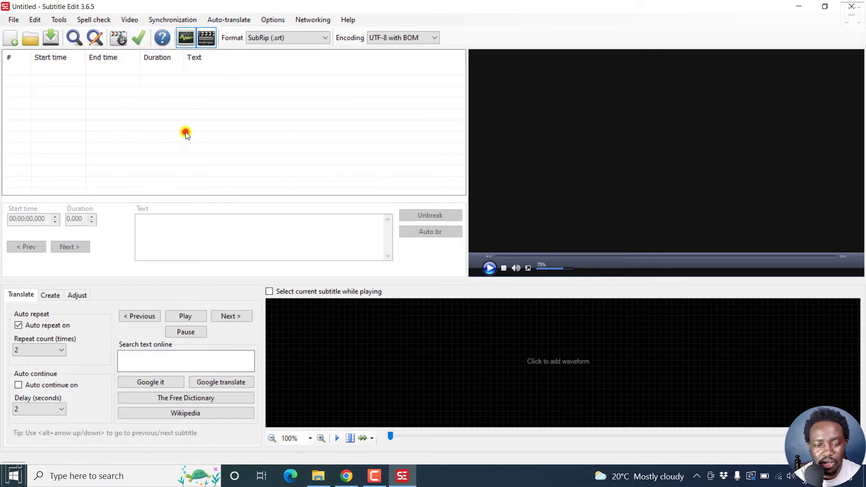
pyautogui.click(395, 271)
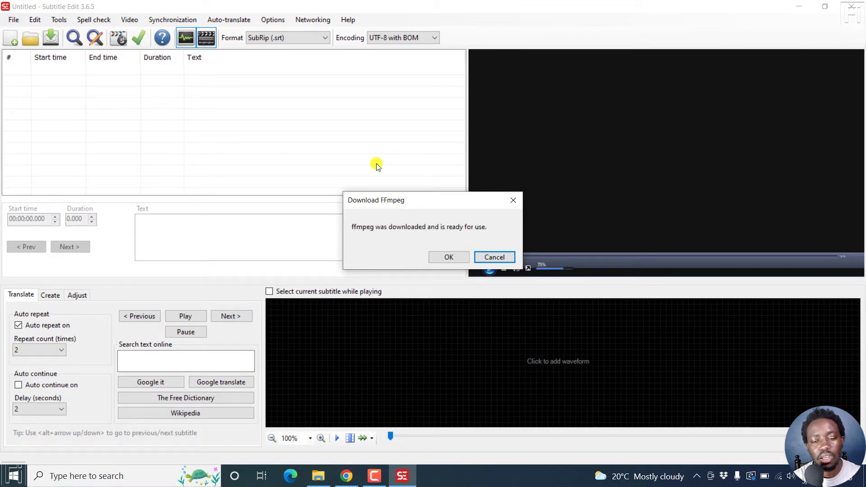
pyautogui.click(447, 256)
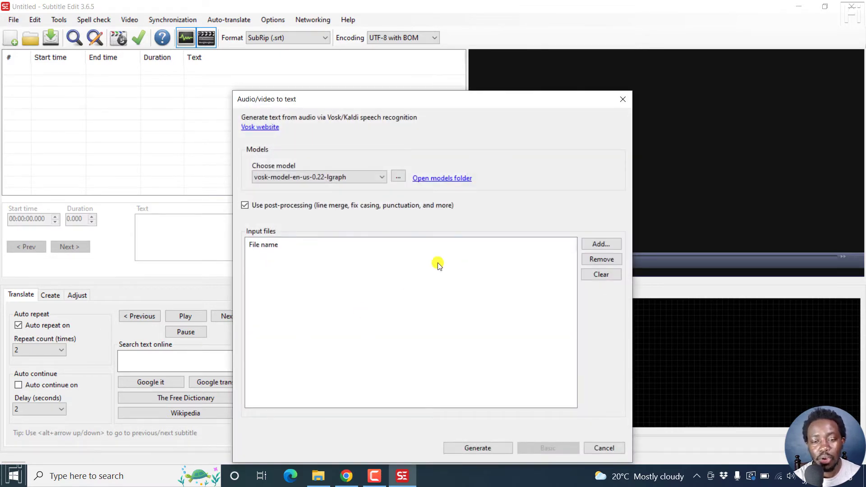
pyautogui.moveTo(510, 105); pyautogui.dragTo(505, 66)
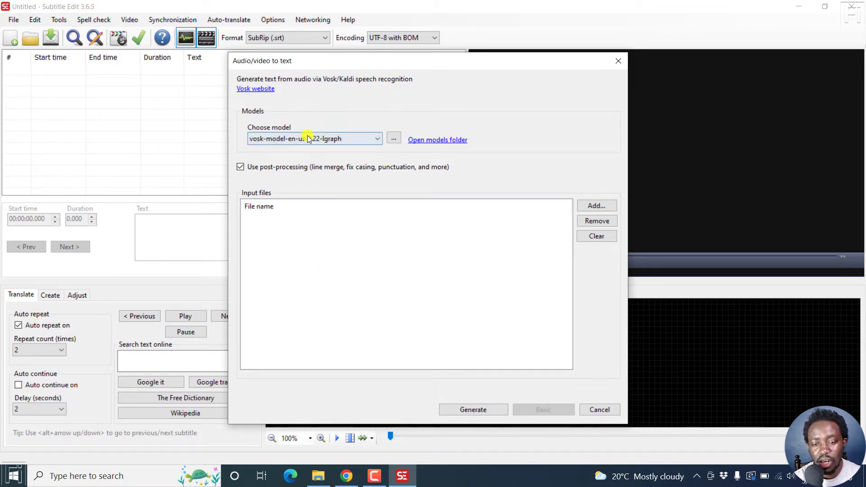
pyautogui.click(374, 141)
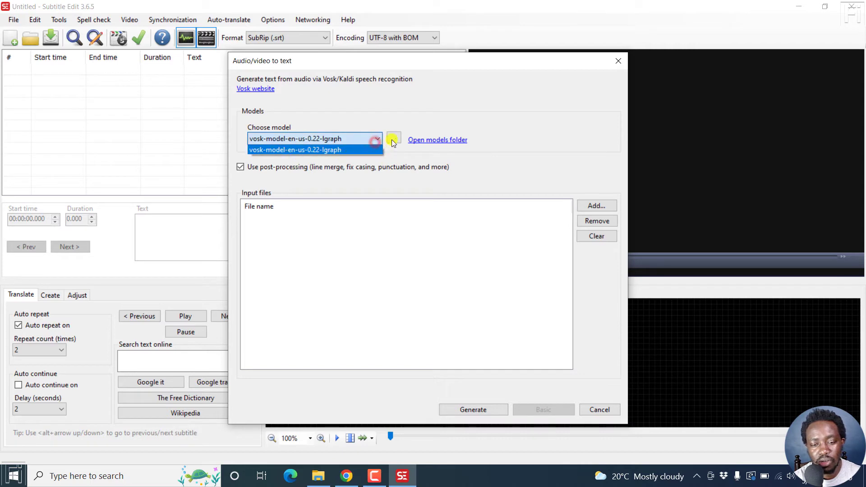
pyautogui.click(434, 113)
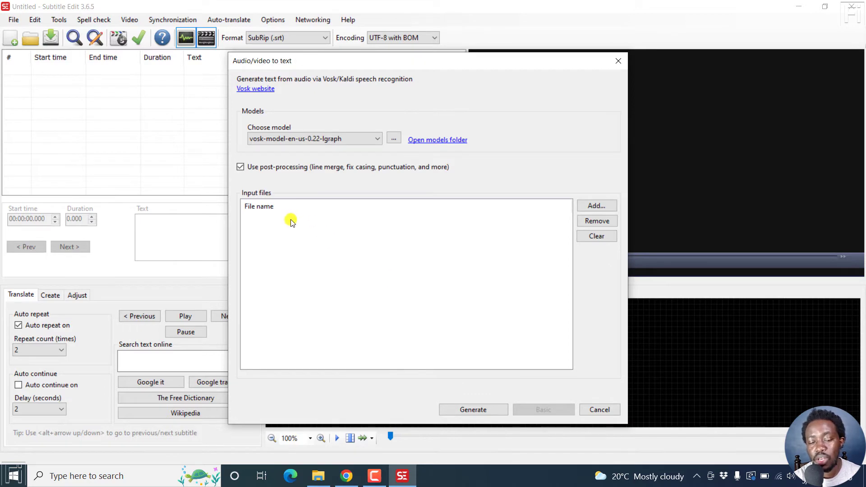
# Step: Add the Seperate or Ungroup Kdenlive MP4 to the transcription input list
pyautogui.click(598, 207)
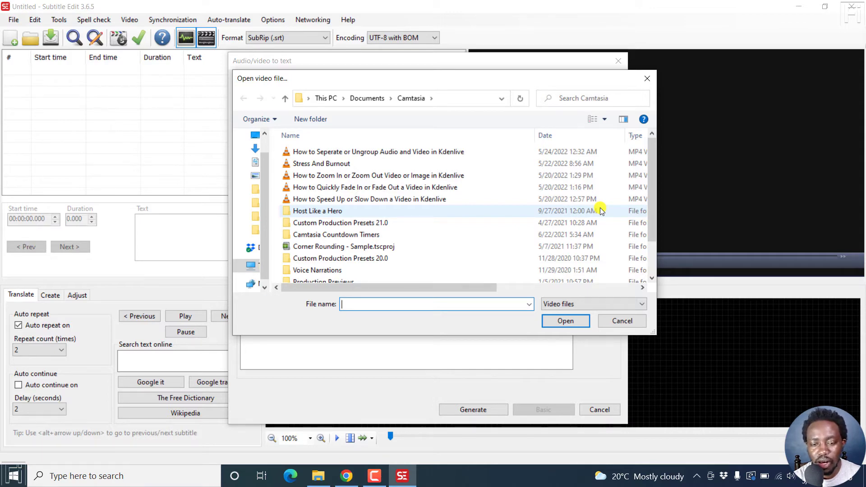
pyautogui.click(389, 152)
pyautogui.click(561, 322)
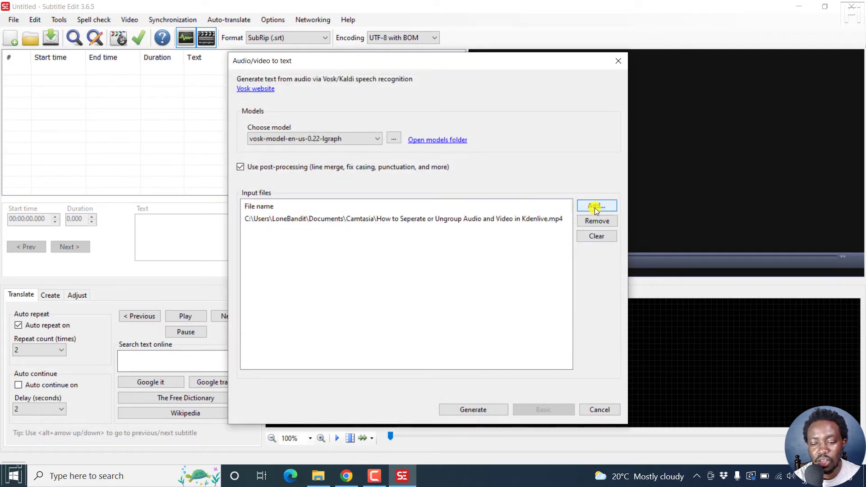
# Step: Add the Zoom In or Zoom Out M4A and Quickly Fade In MP4, showing all file types
pyautogui.click(596, 207)
pyautogui.click(599, 303)
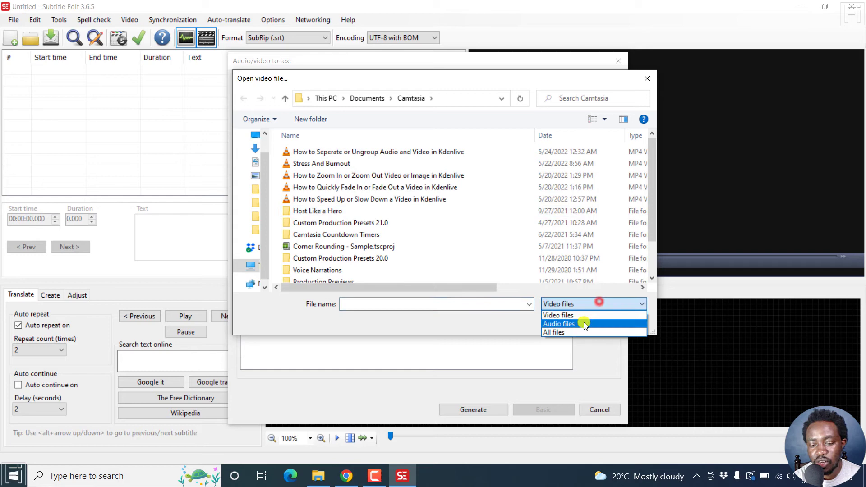
pyautogui.click(570, 331)
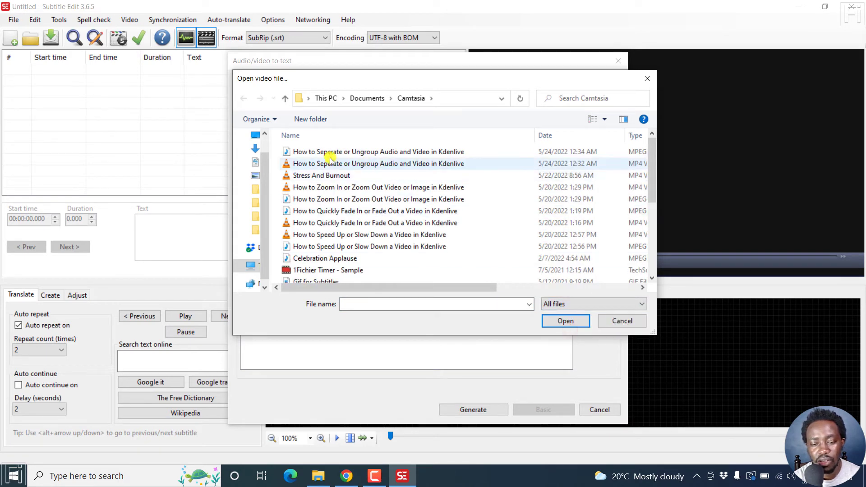
pyautogui.click(377, 198)
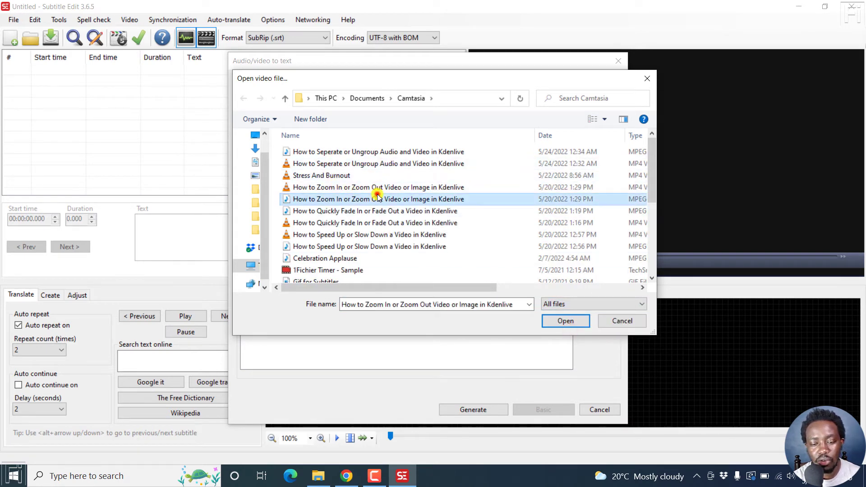
pyautogui.keyDown('ctrl'); pyautogui.click(339, 223); pyautogui.keyUp('ctrl')
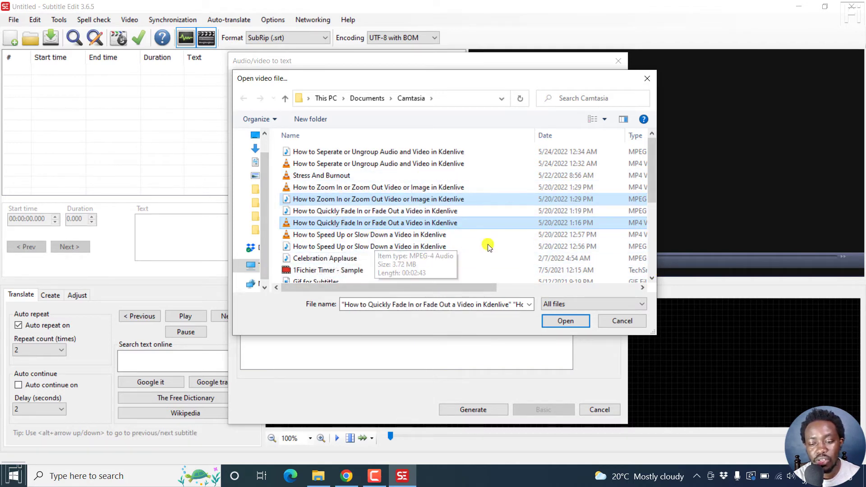
pyautogui.keyDown('ctrl'); pyautogui.click(343, 164); pyautogui.keyUp('ctrl')
pyautogui.click(564, 322)
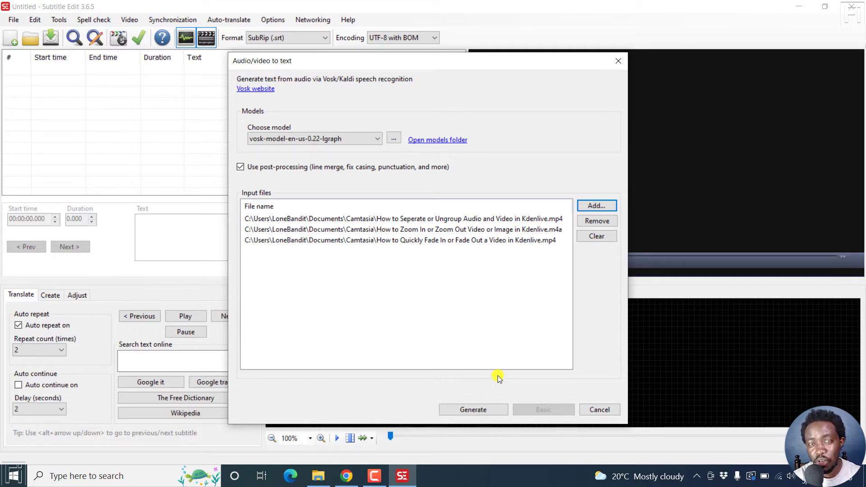
# Step: Generate transcriptions for all three queued Kdenlive files
pyautogui.click(474, 412)
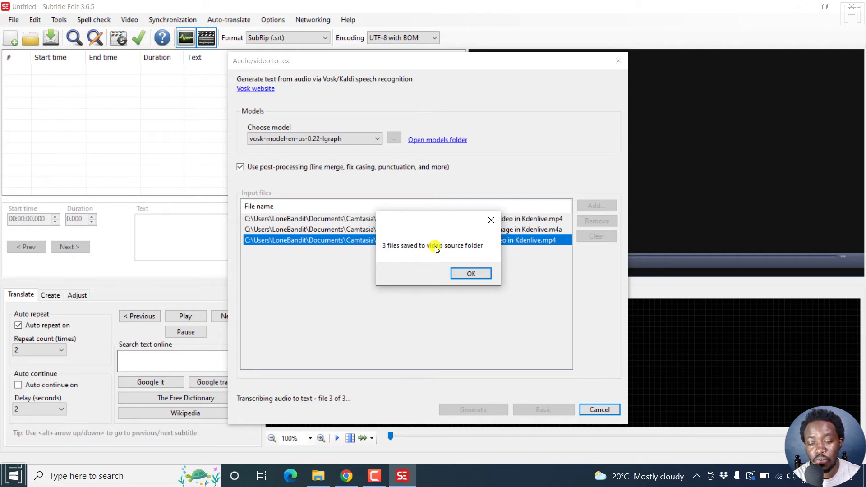
# Step: Load the Seperate or Ungroup Kdenlive .m4a audio as media and generate its waveform
pyautogui.click(460, 272)
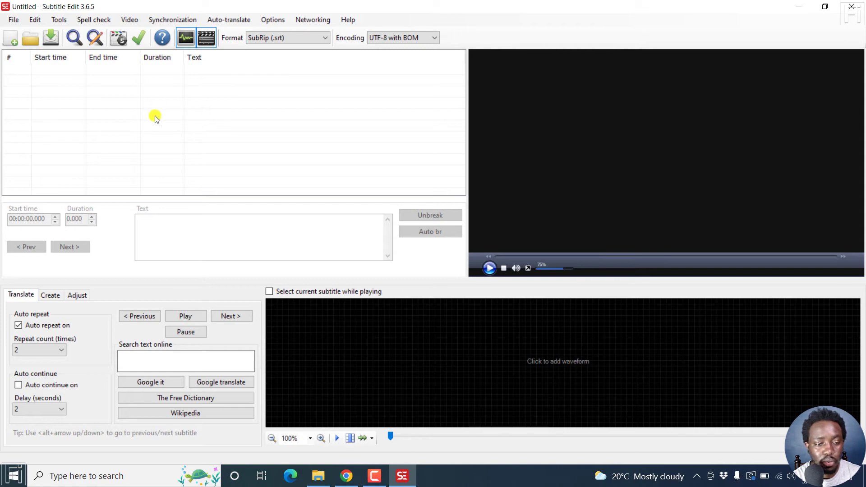
pyautogui.click(130, 19)
pyautogui.click(139, 32)
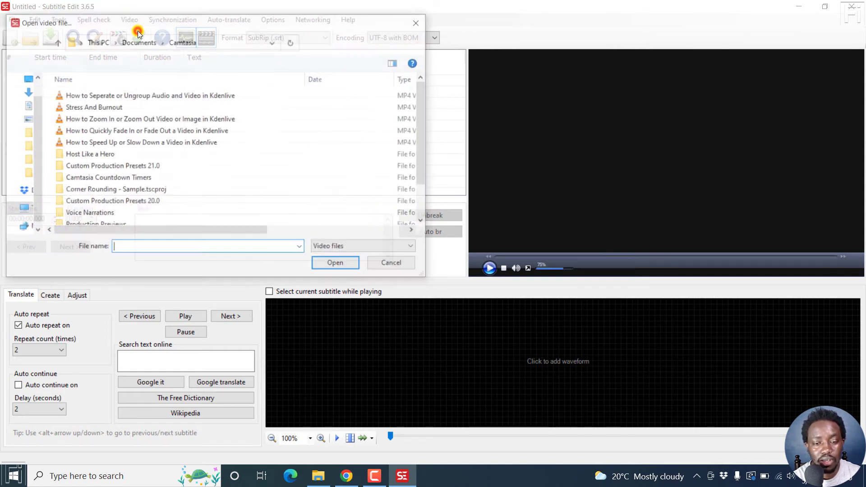
pyautogui.click(386, 247)
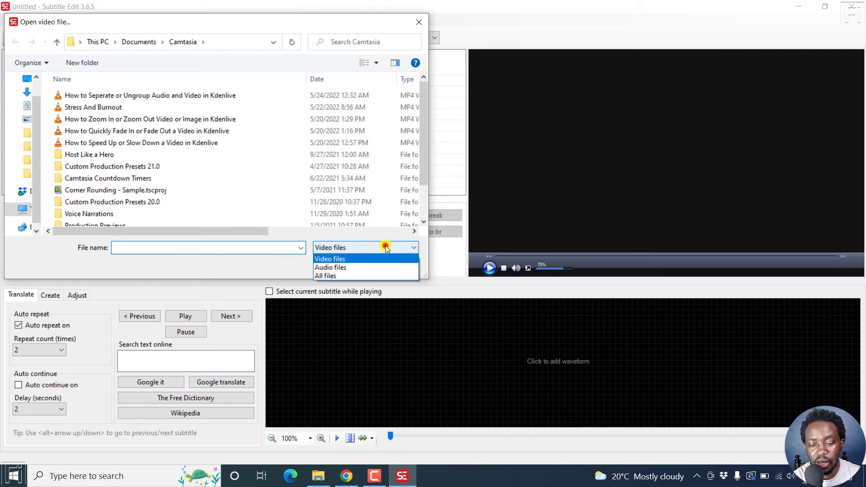
pyautogui.click(338, 276)
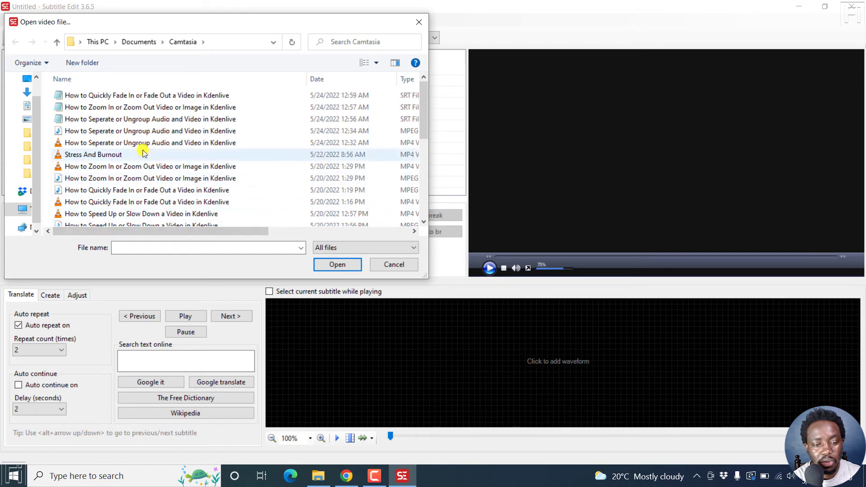
pyautogui.click(125, 132)
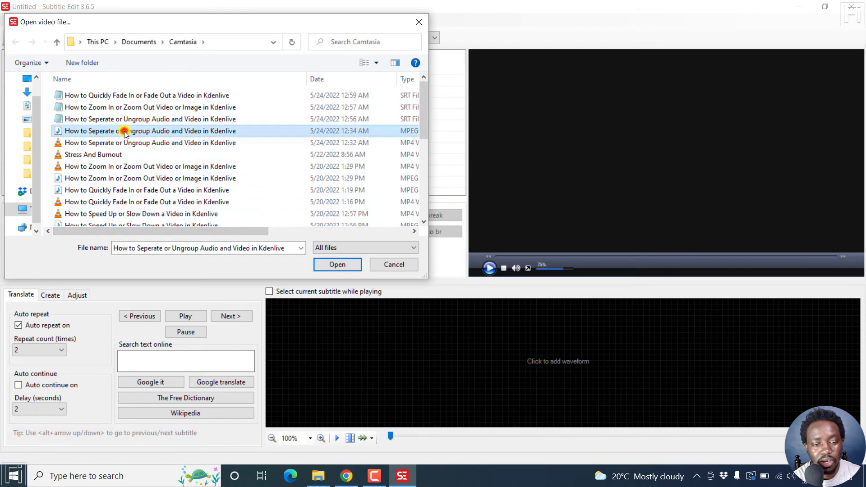
pyautogui.click(338, 266)
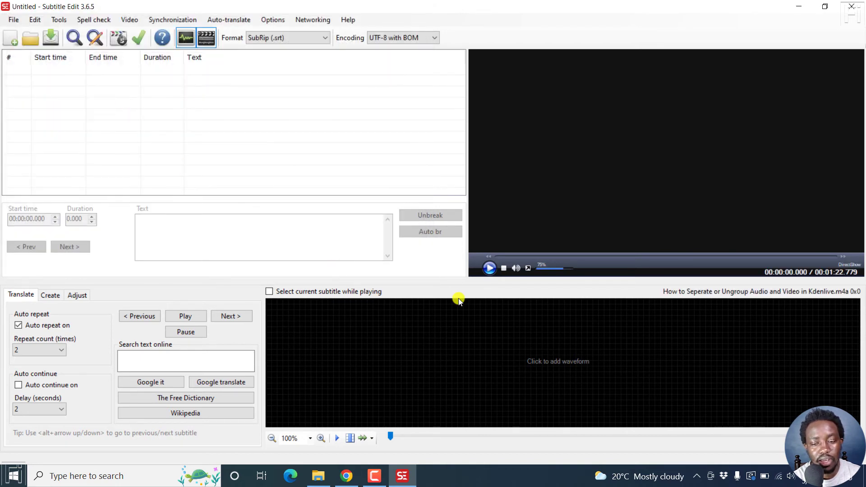
pyautogui.click(523, 353)
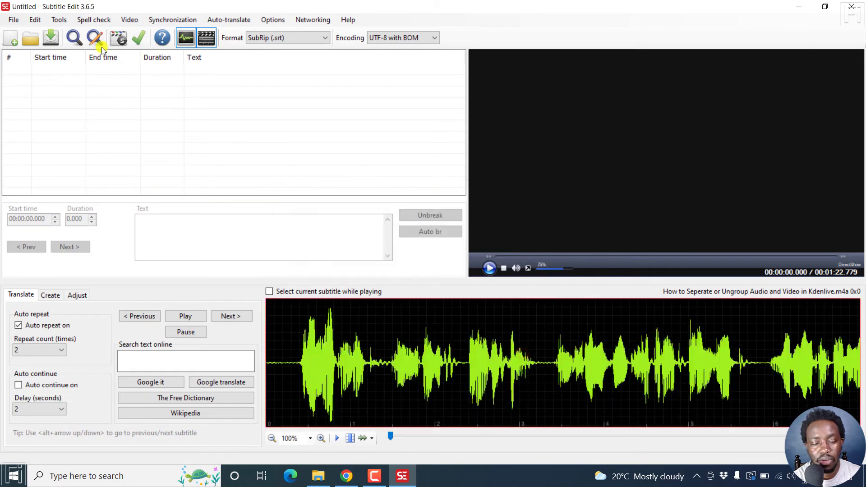
# Step: Open How to Seperate or Ungroup Audio and Video in Kdenlive.srt while keeping the loaded audio
pyautogui.click(14, 20)
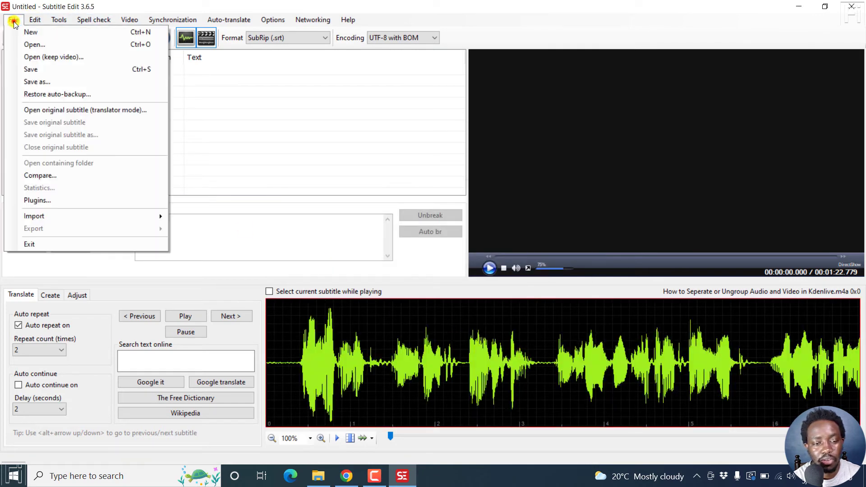
pyautogui.click(42, 57)
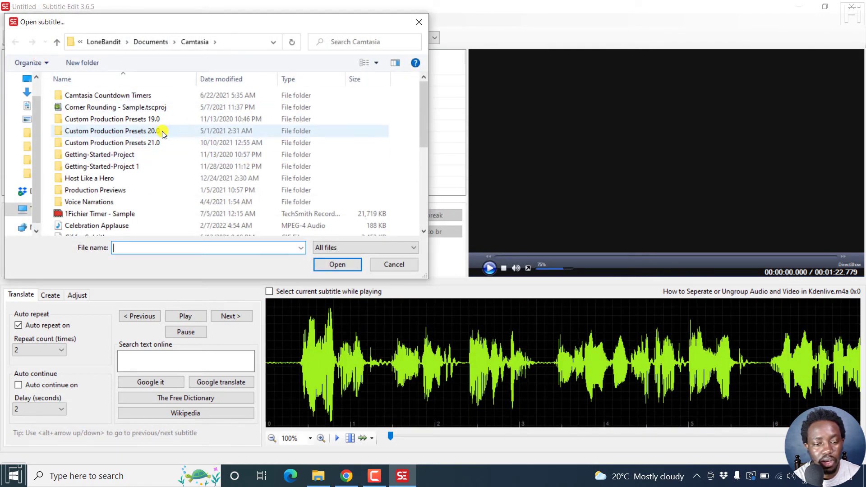
pyautogui.click(226, 79)
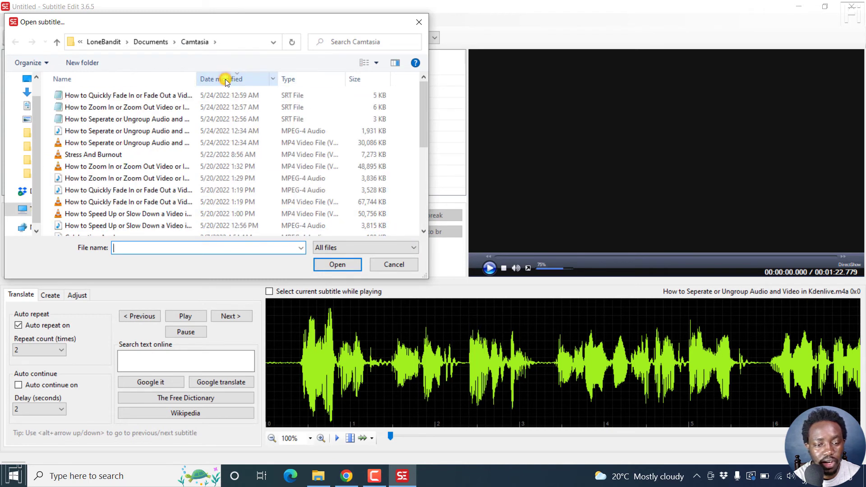
pyautogui.click(137, 119)
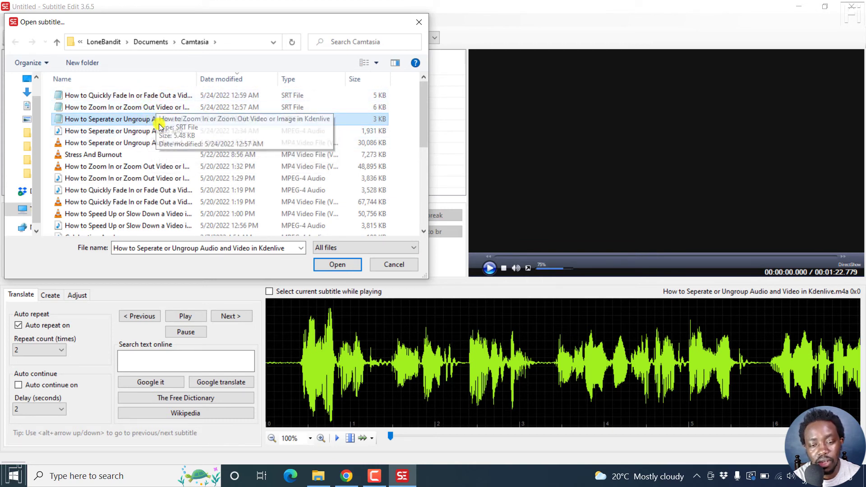
pyautogui.click(343, 269)
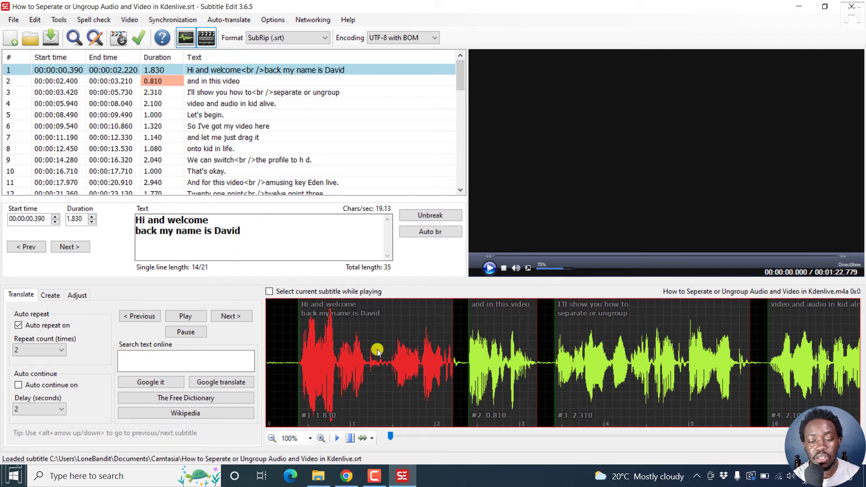
# Step: Start a new subtitle and load the Zoom In or Zoom Out Kdenlive MP4 with its waveform
pyautogui.click(14, 20)
pyautogui.click(22, 31)
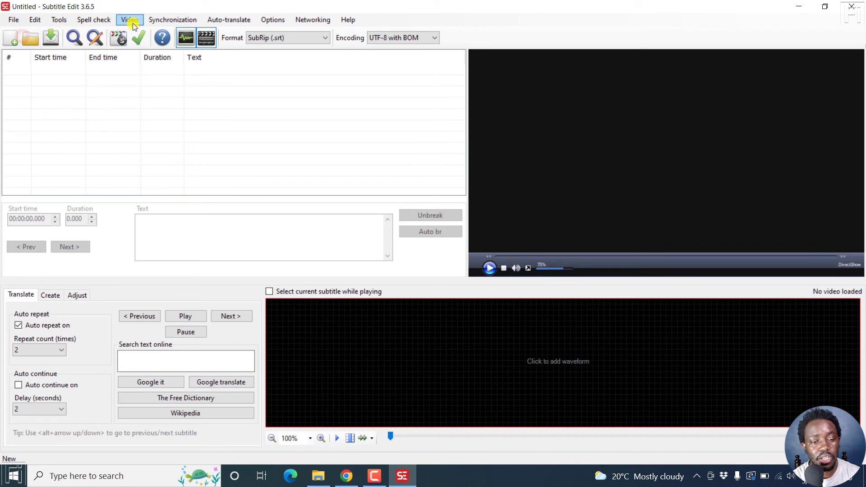
pyautogui.click(130, 20)
pyautogui.click(148, 32)
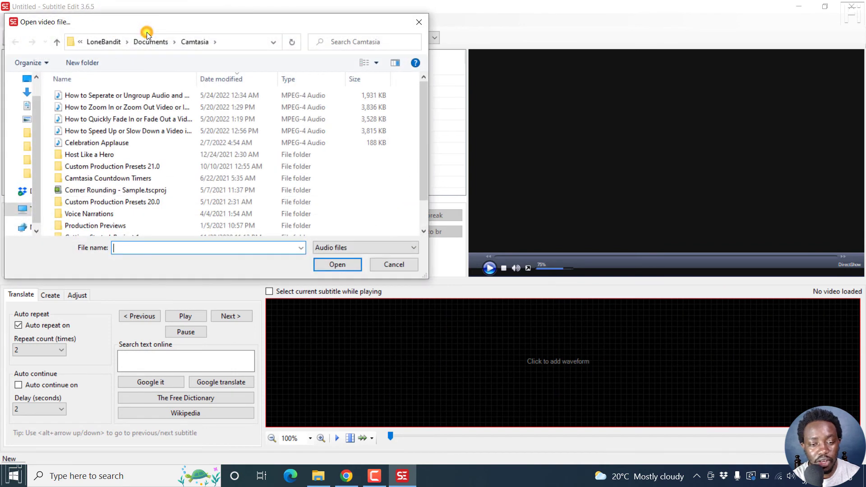
pyautogui.click(354, 248)
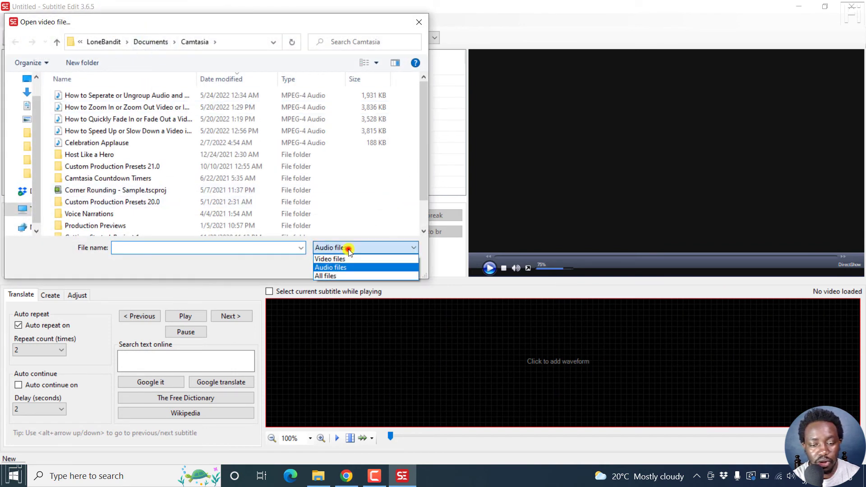
pyautogui.click(342, 277)
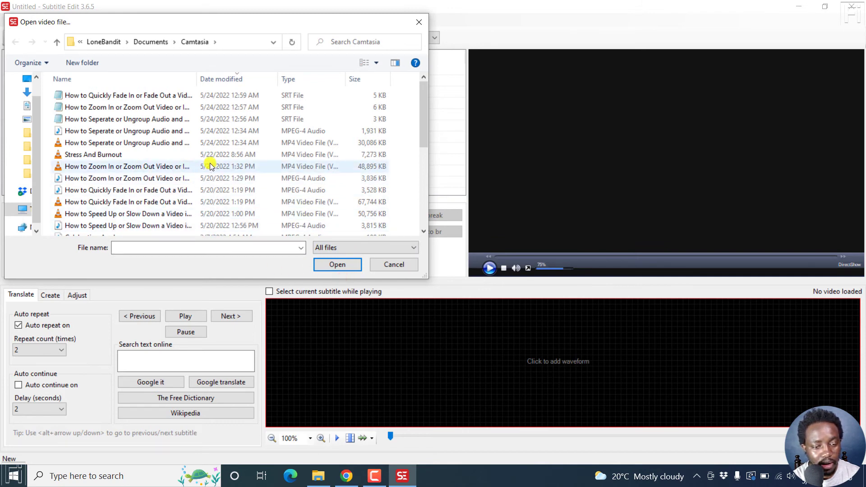
pyautogui.click(118, 169)
pyautogui.click(336, 264)
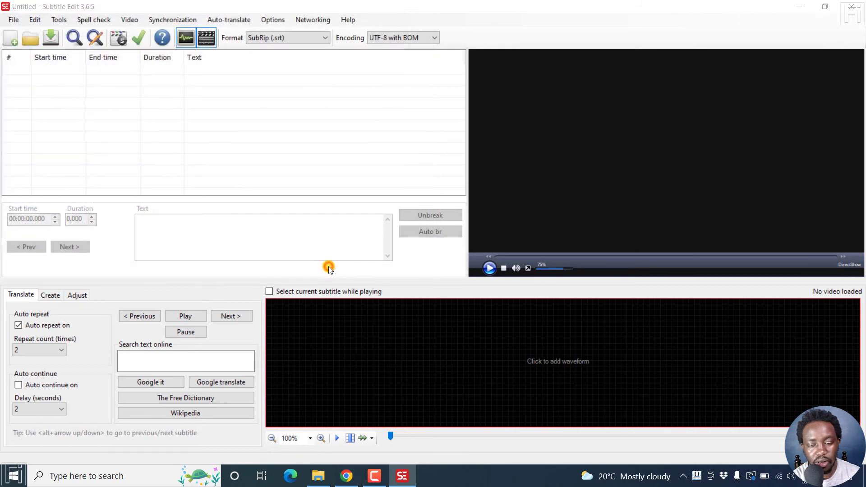
pyautogui.click(551, 366)
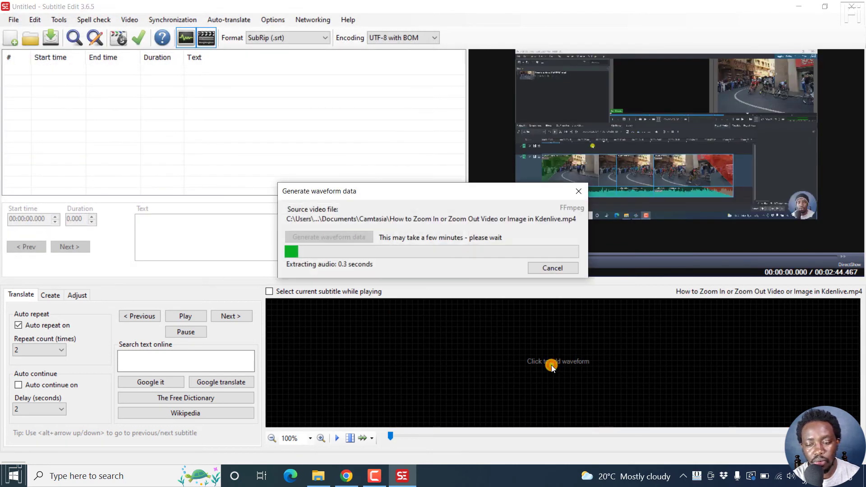
pyautogui.click(10, 18)
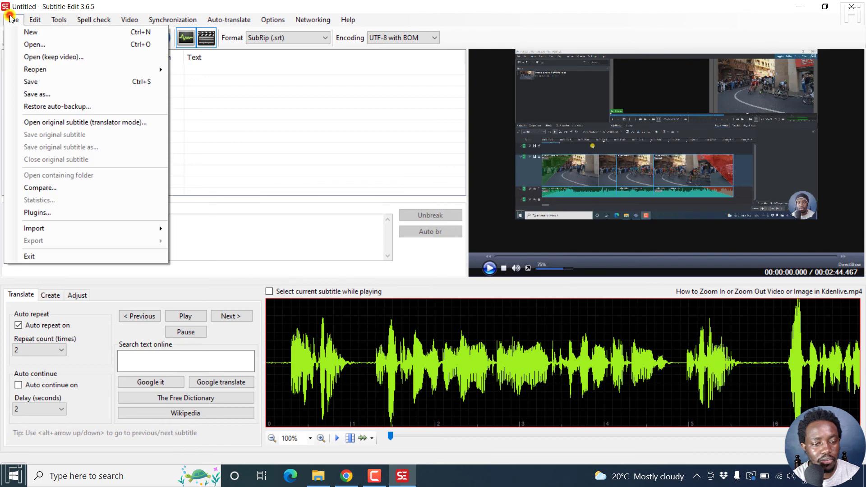
# Step: Open the How to Zoom In or Zoom Out SRT while keeping the video loaded
pyautogui.click(27, 57)
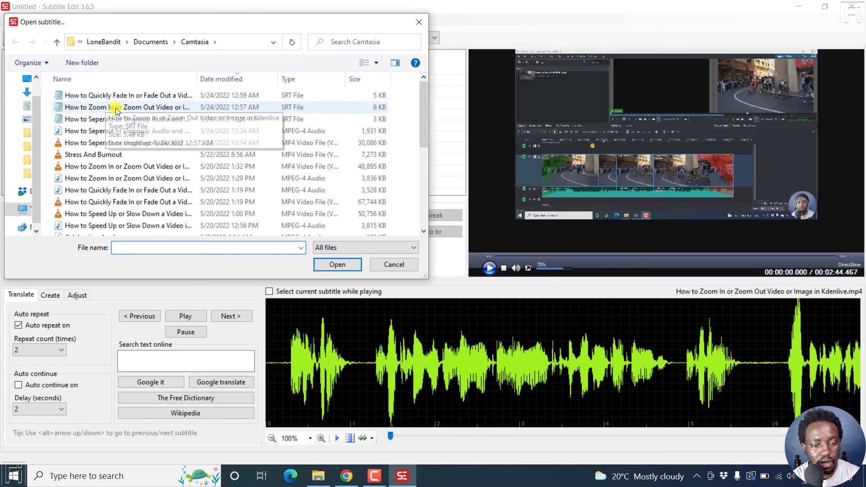
pyautogui.click(111, 110)
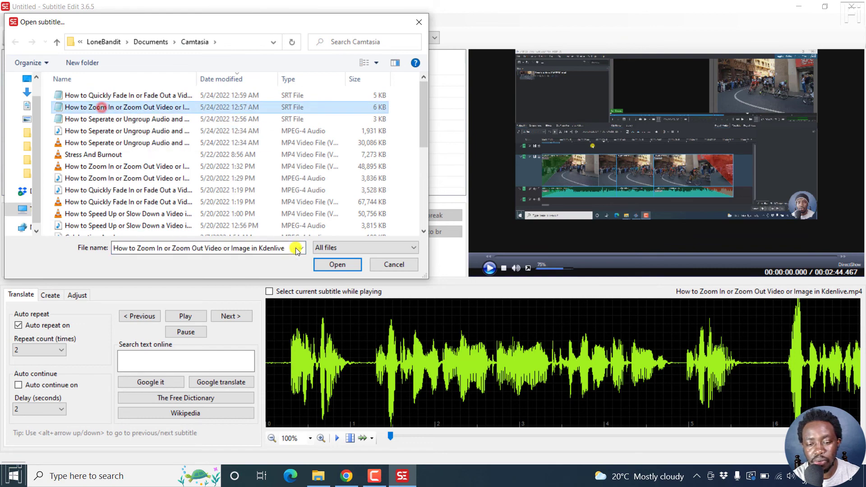
pyautogui.click(337, 265)
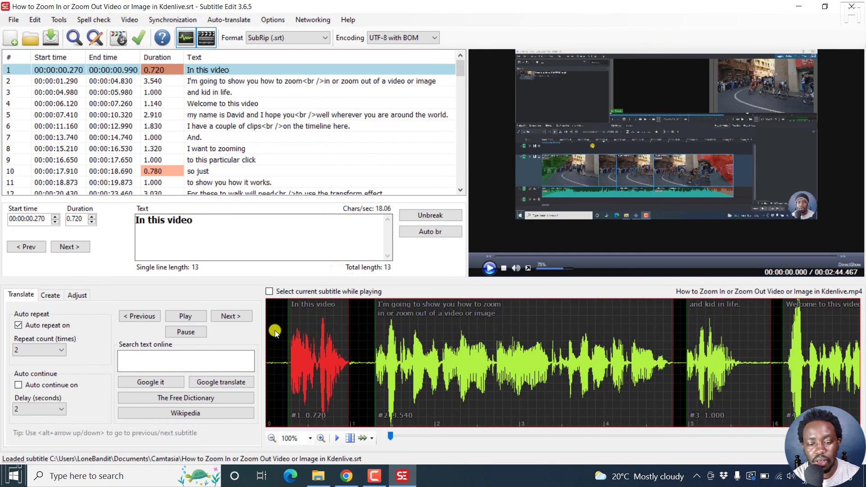
# Step: Play the video from near the start to preview subtitles, then jump to subtitle 3
pyautogui.click(275, 330)
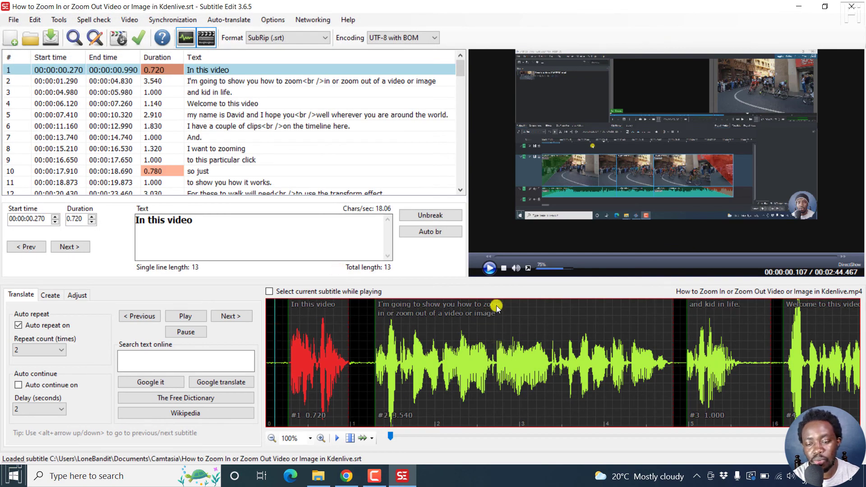
pyautogui.click(483, 270)
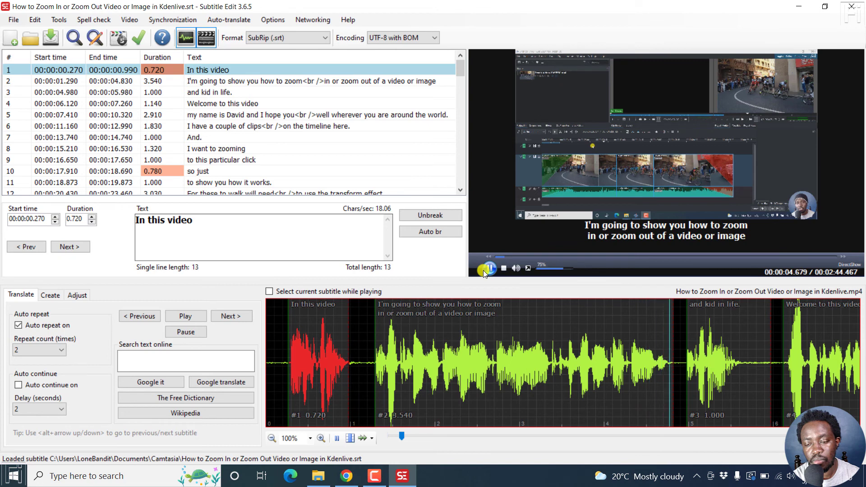
pyautogui.click(502, 269)
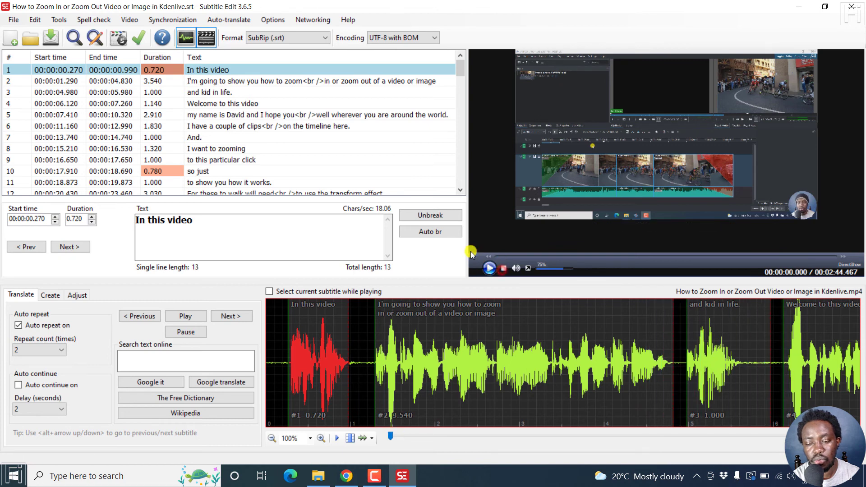
pyautogui.click(737, 331)
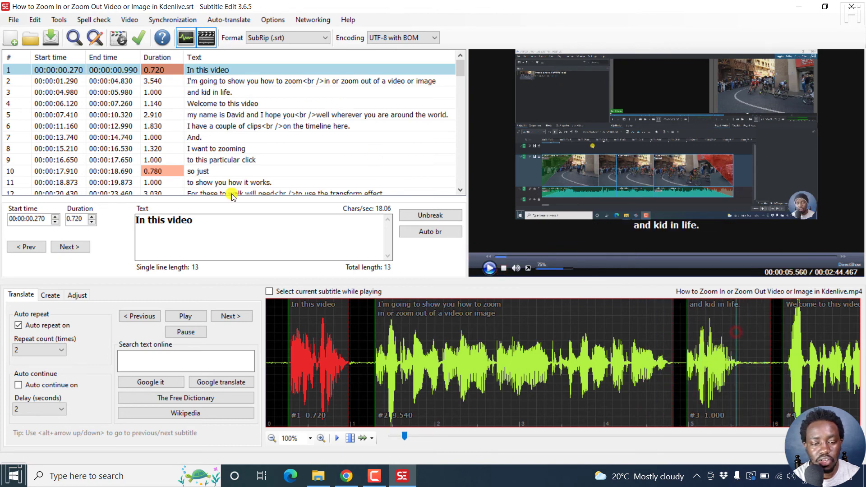
# Step: Replace 'kid in life' with 'Kdenlive' in subtitle line 3
pyautogui.click(212, 92)
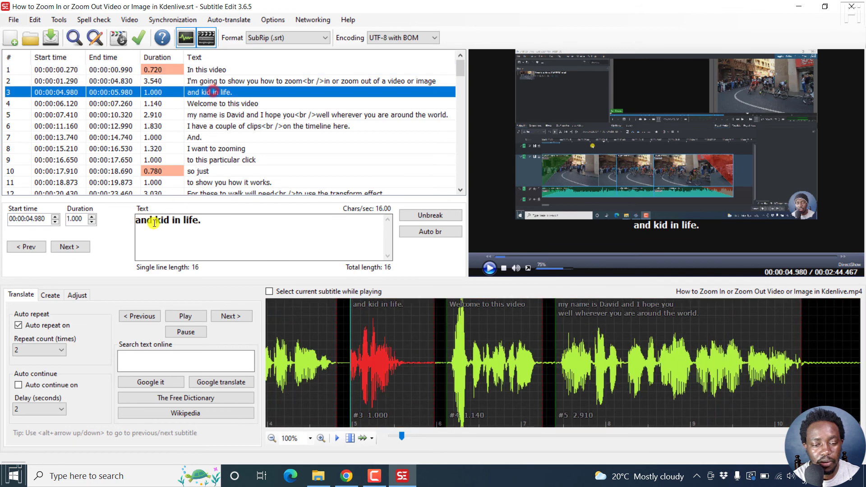
pyautogui.moveTo(156, 222); pyautogui.dragTo(196, 219)
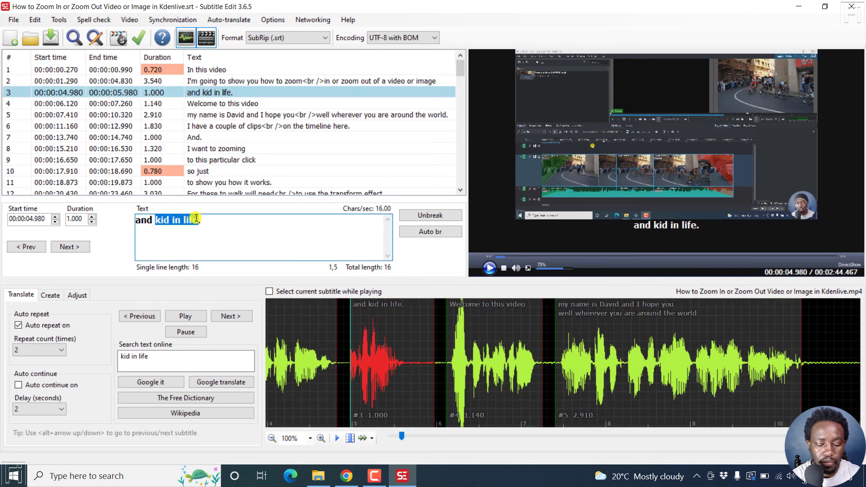
pyautogui.write('Kdenlive')
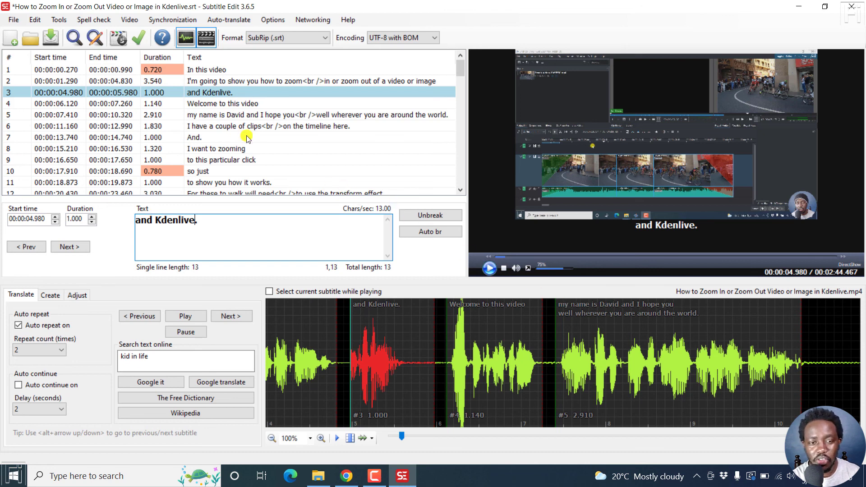
pyautogui.click(129, 21)
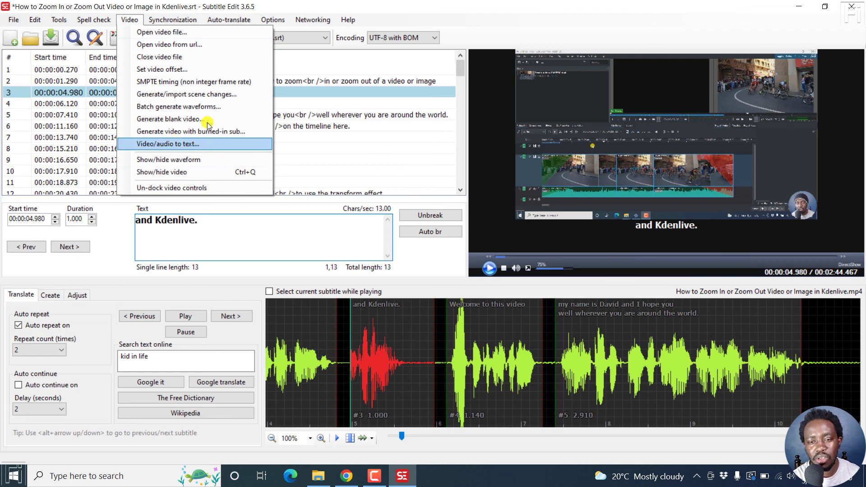
pyautogui.click(496, 5)
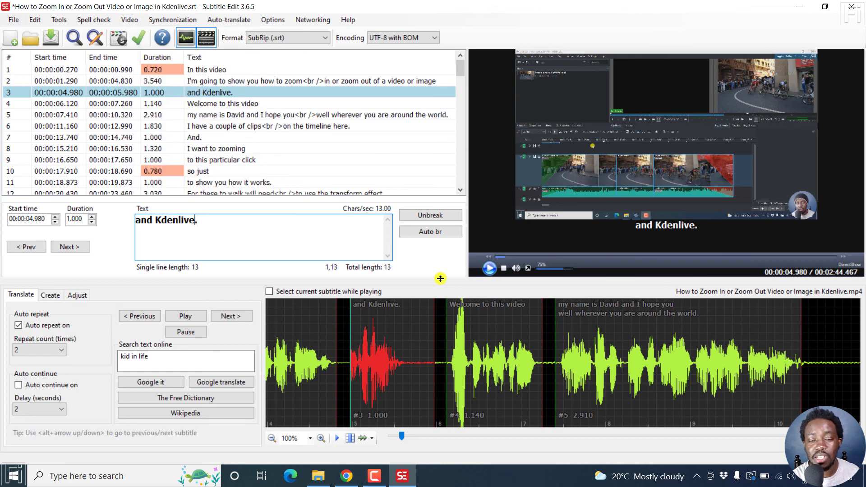